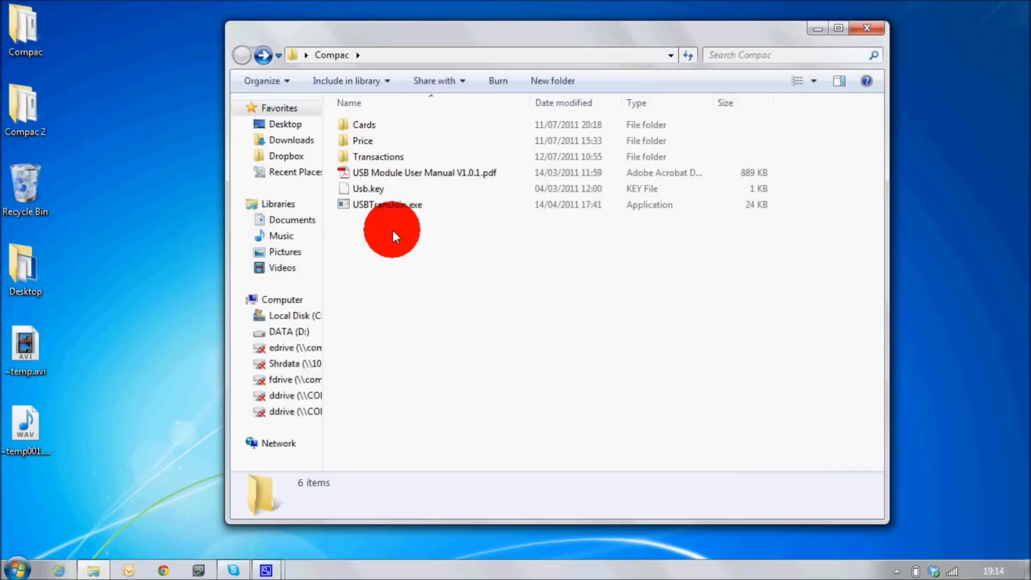
Process the transactions with USBTransJoin.exe from the Compac folder and close the tool.
mouse_move(379, 211)
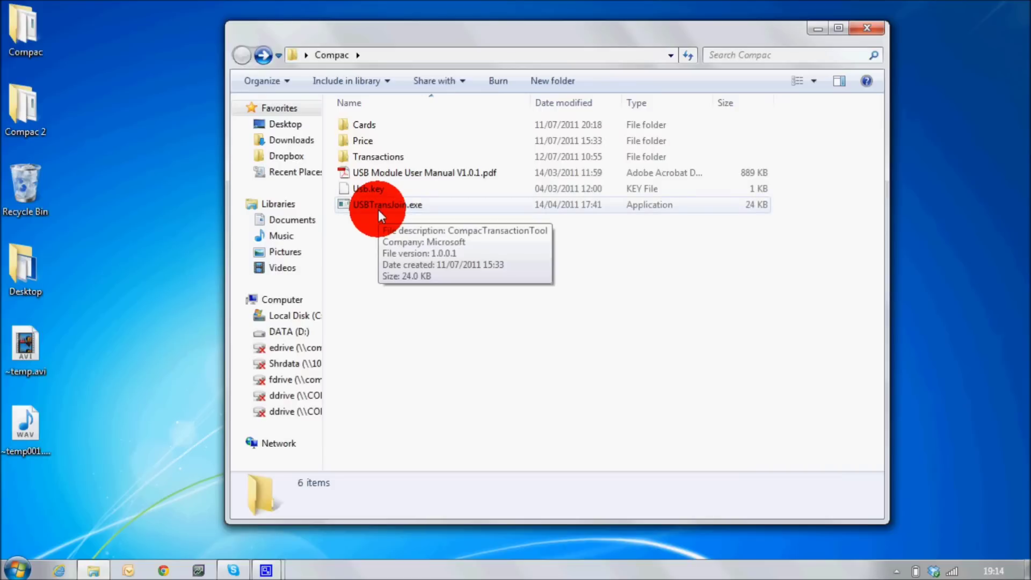
double_click(379, 211)
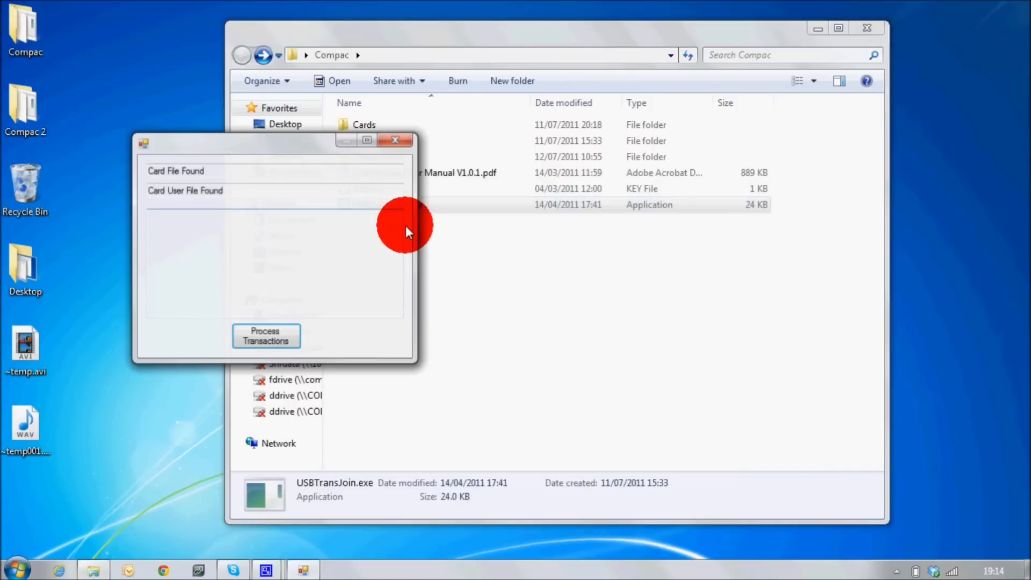
drag(290, 144, 396, 125)
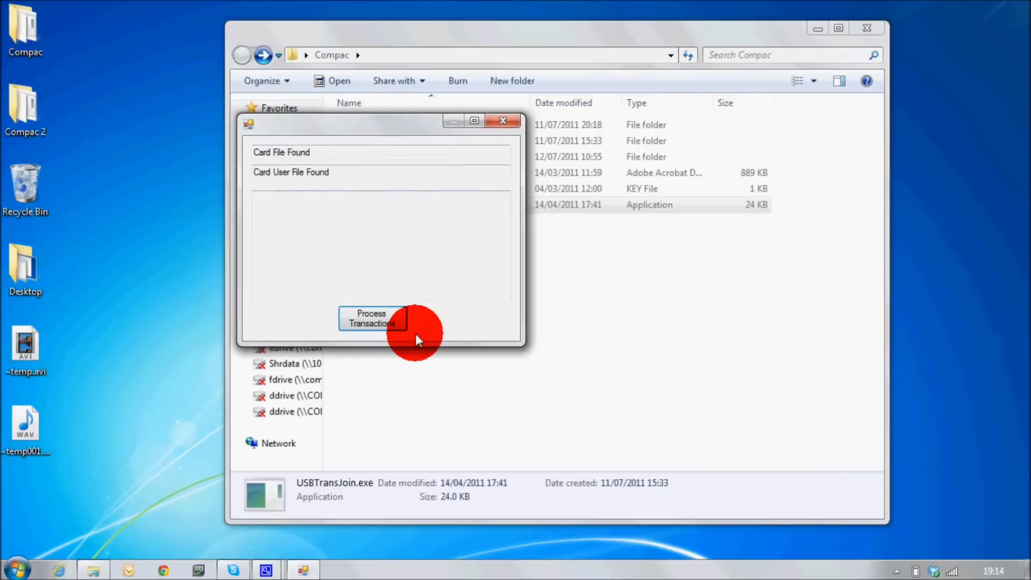
click(366, 318)
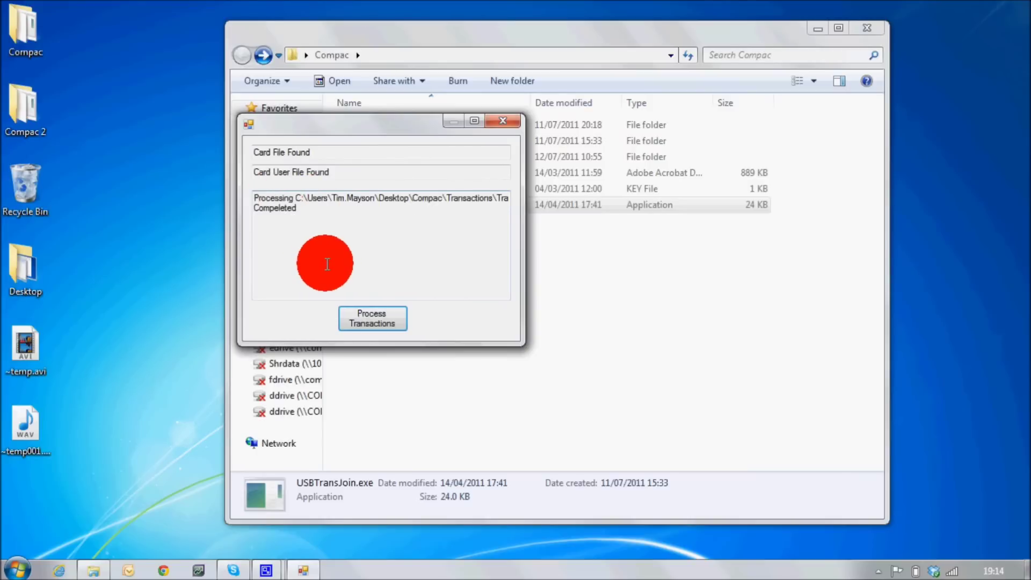
click(505, 122)
click(430, 296)
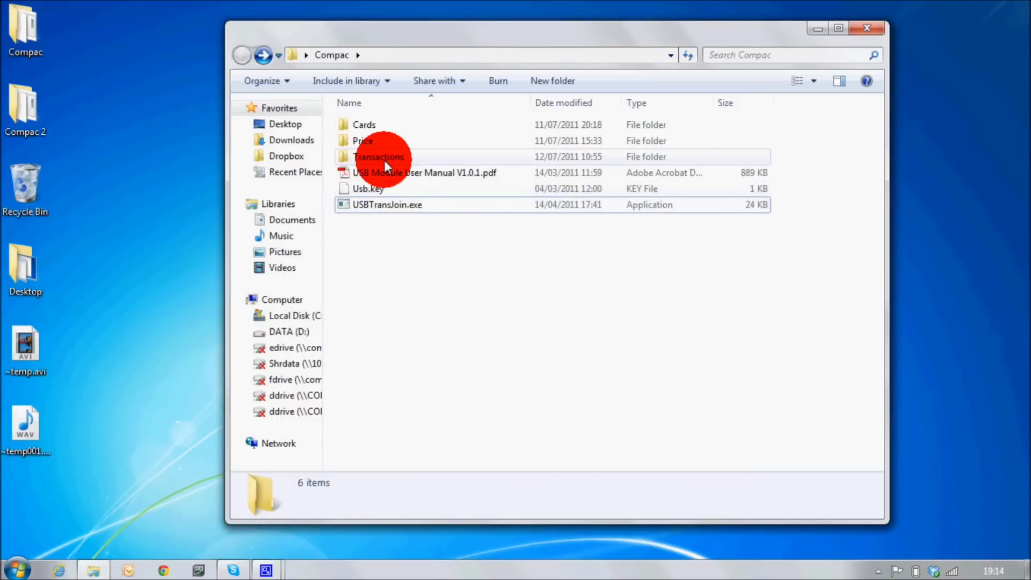
Open the processed file Transactions_31032010144643.TRA.CSV from the Transactions\PostProcess folder in Excel.
double_click(350, 157)
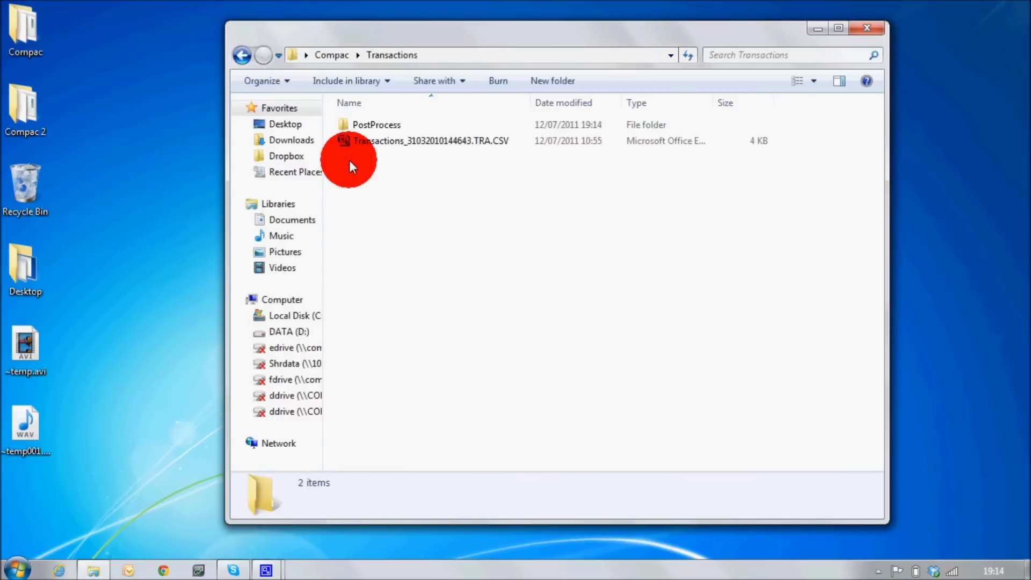
double_click(374, 129)
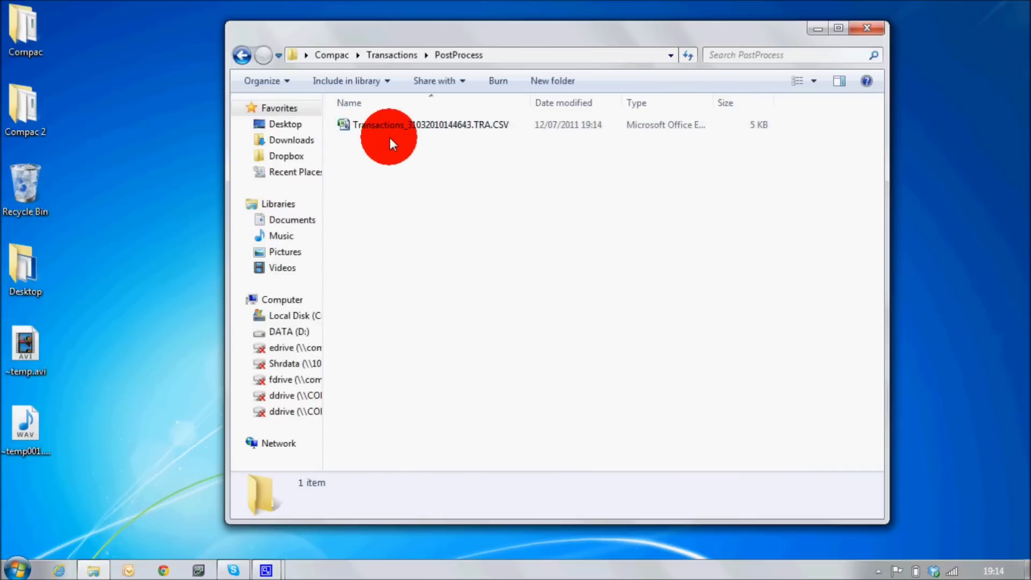
click(403, 125)
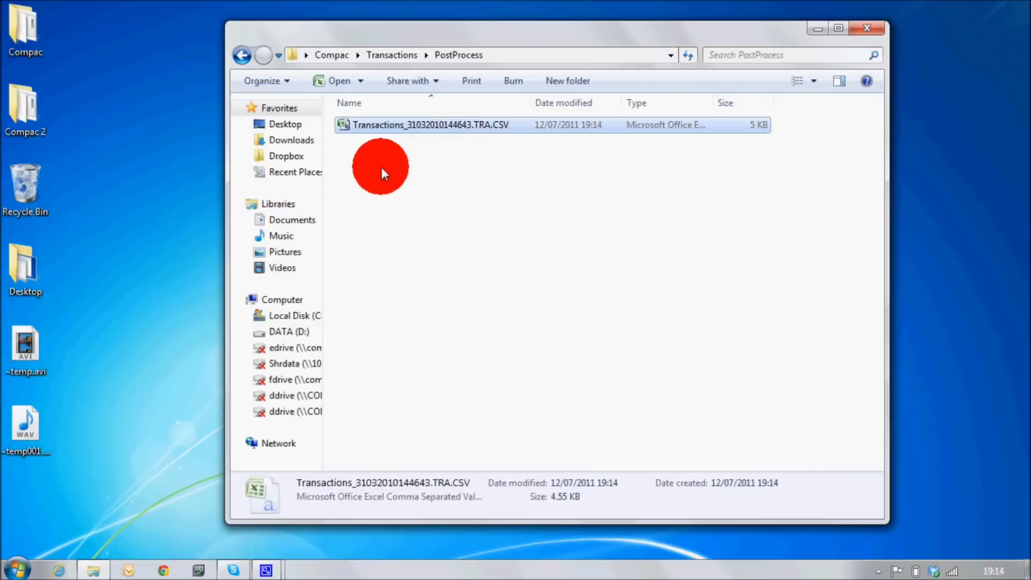
key(Return)
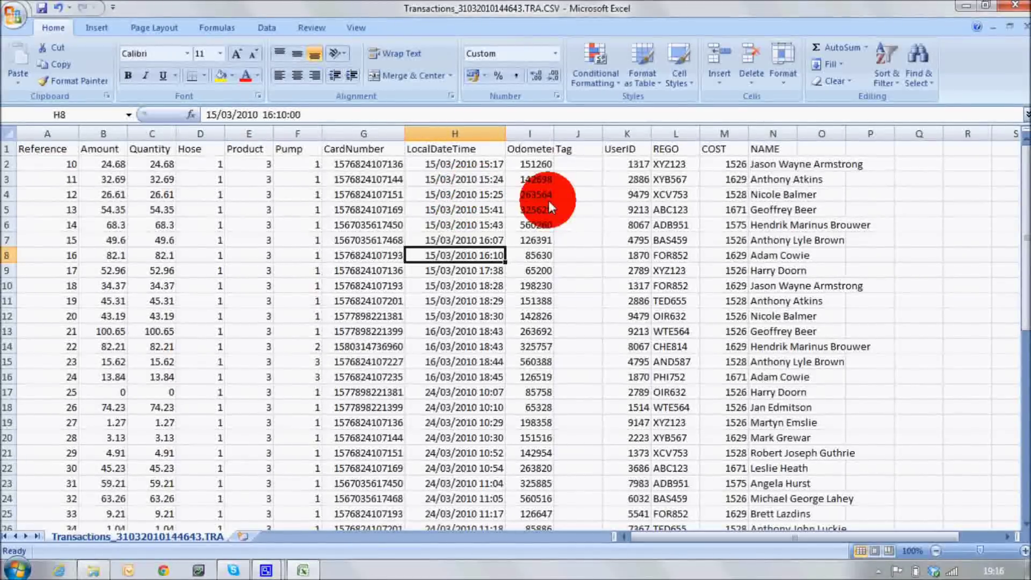
Widen the Odometer column to fit its heading and add filters to the header row of the transaction data.
drag(559, 134, 569, 133)
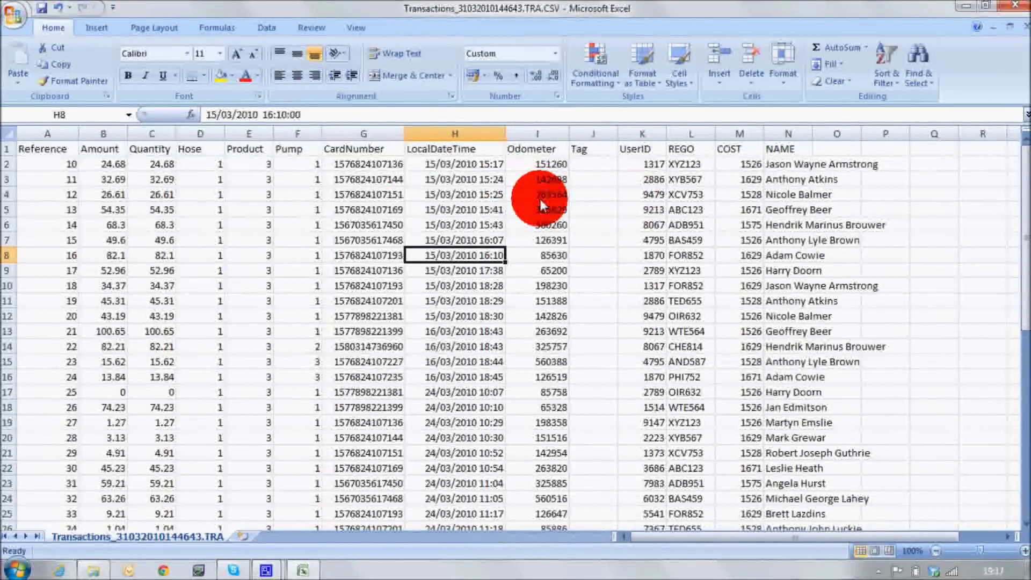
click(267, 27)
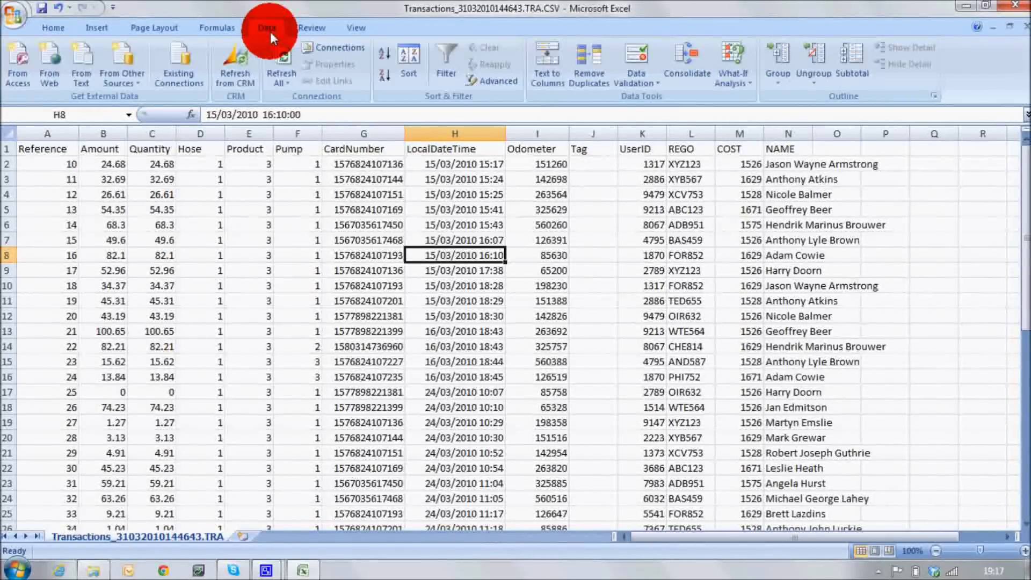
click(449, 68)
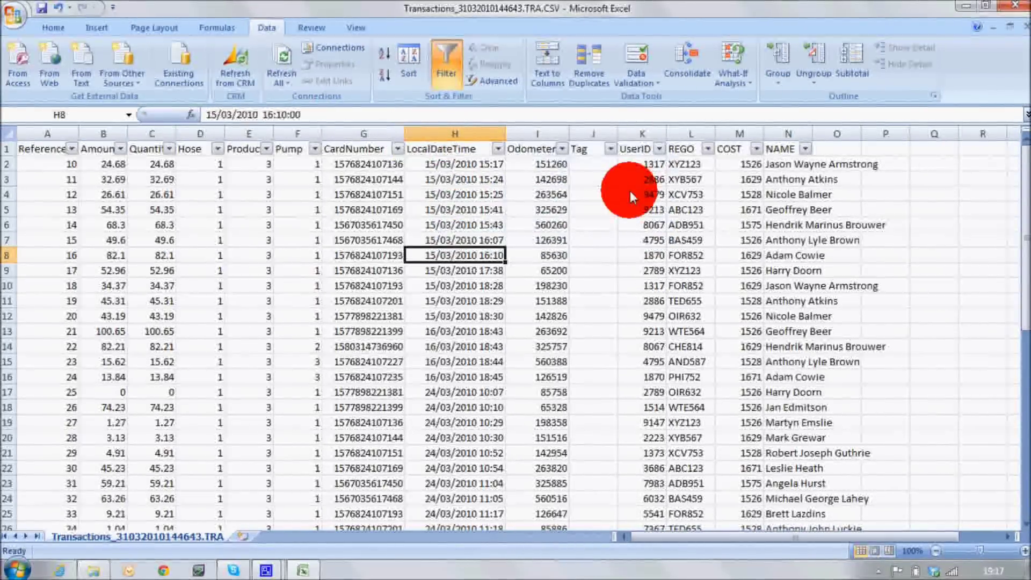
Filter the COST column to show only the transactions for cost centre 1528.
click(756, 149)
click(653, 270)
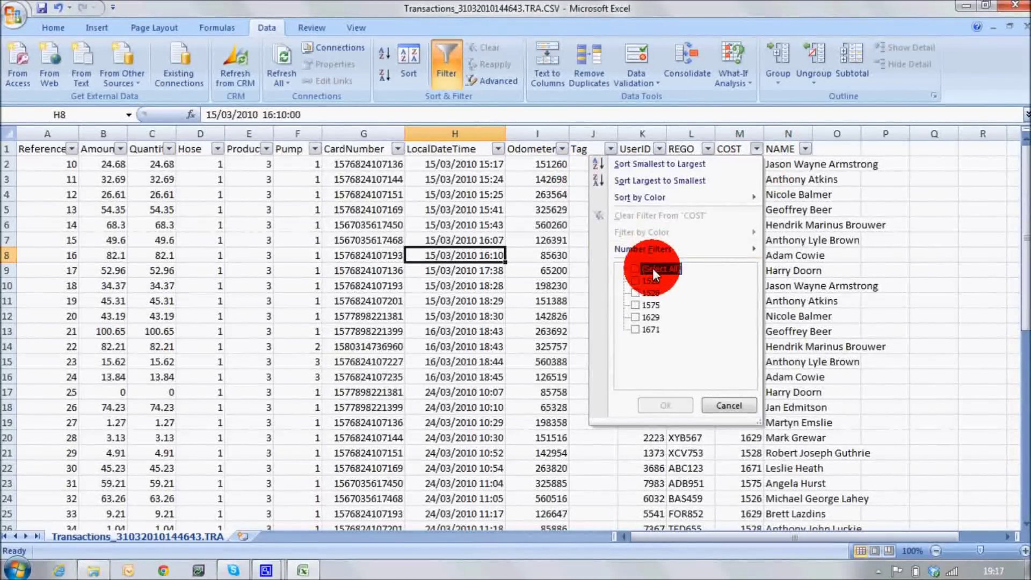
click(636, 293)
click(665, 405)
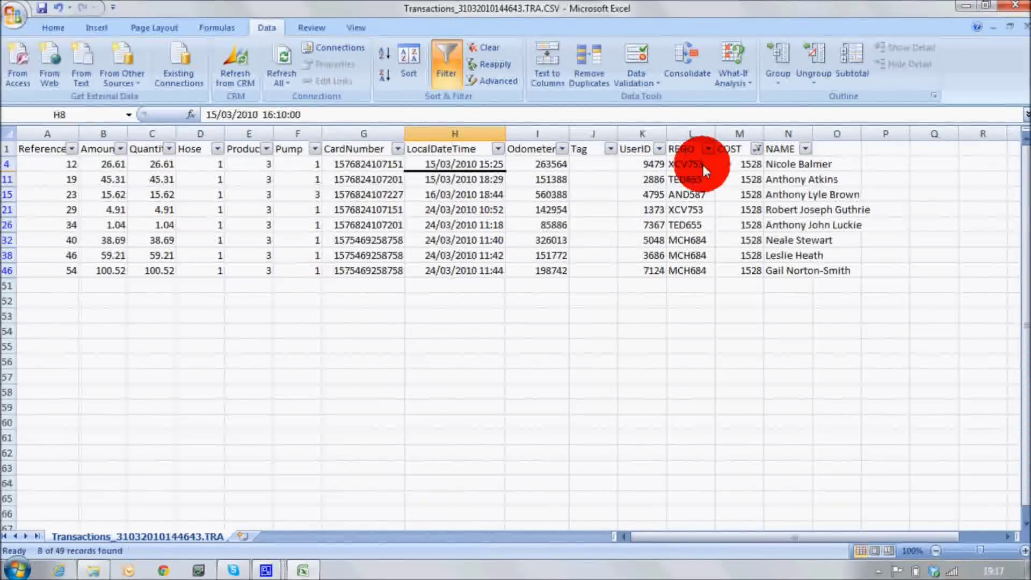
click(708, 148)
click(588, 268)
click(586, 305)
click(623, 406)
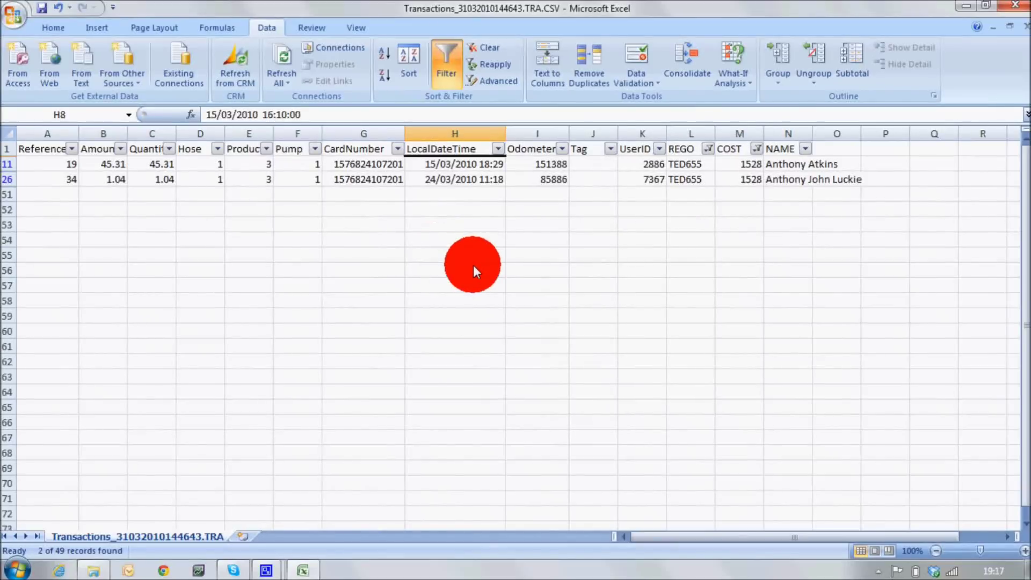
Clear the filter from the COST column.
click(658, 148)
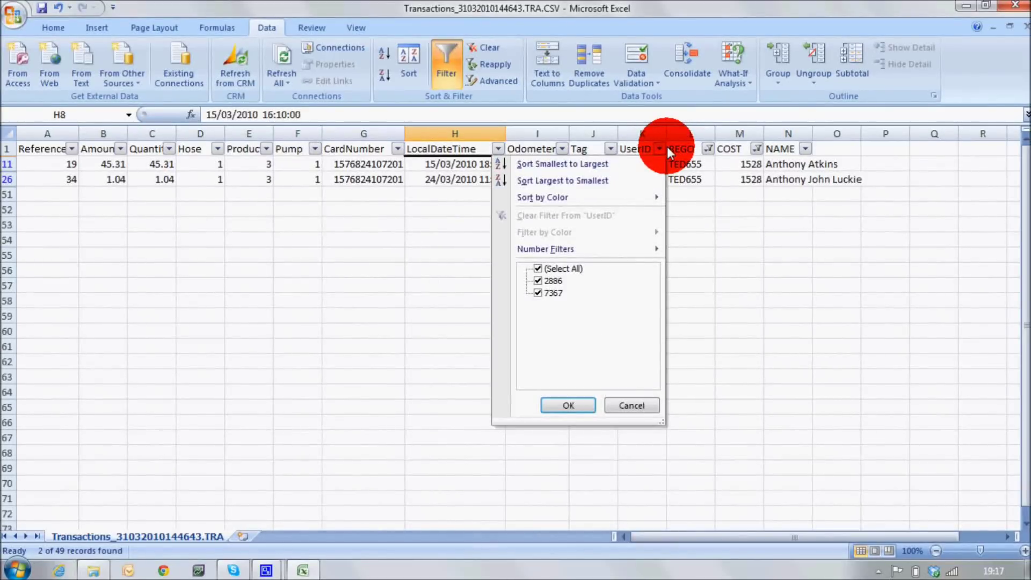
click(704, 148)
click(707, 149)
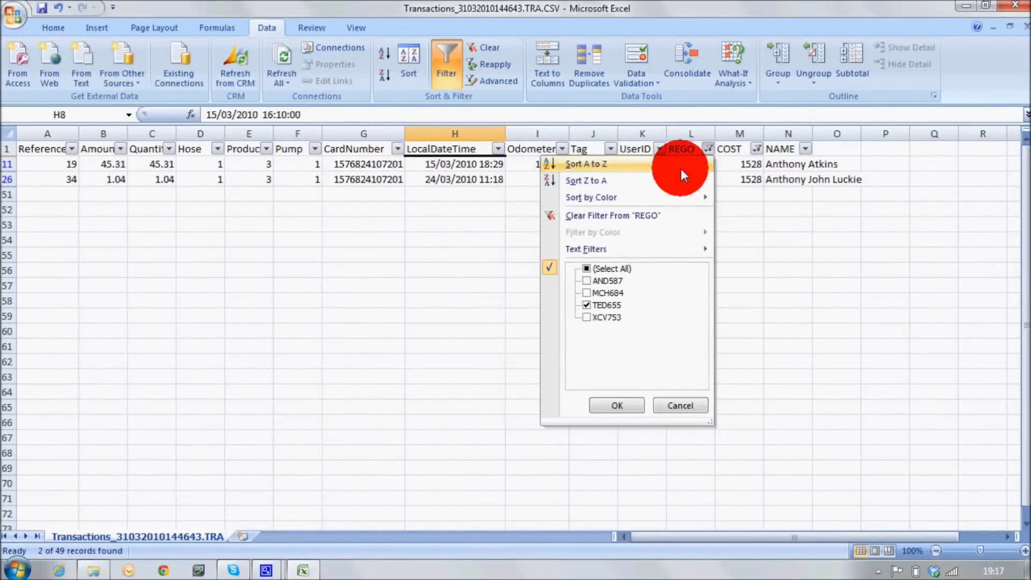
click(586, 268)
click(755, 141)
click(756, 149)
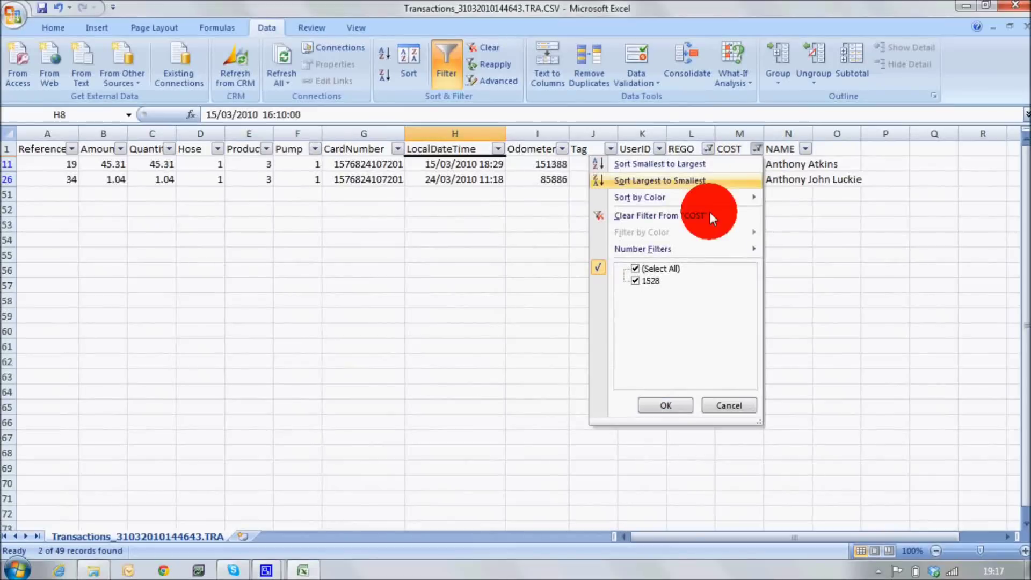
click(636, 268)
click(663, 216)
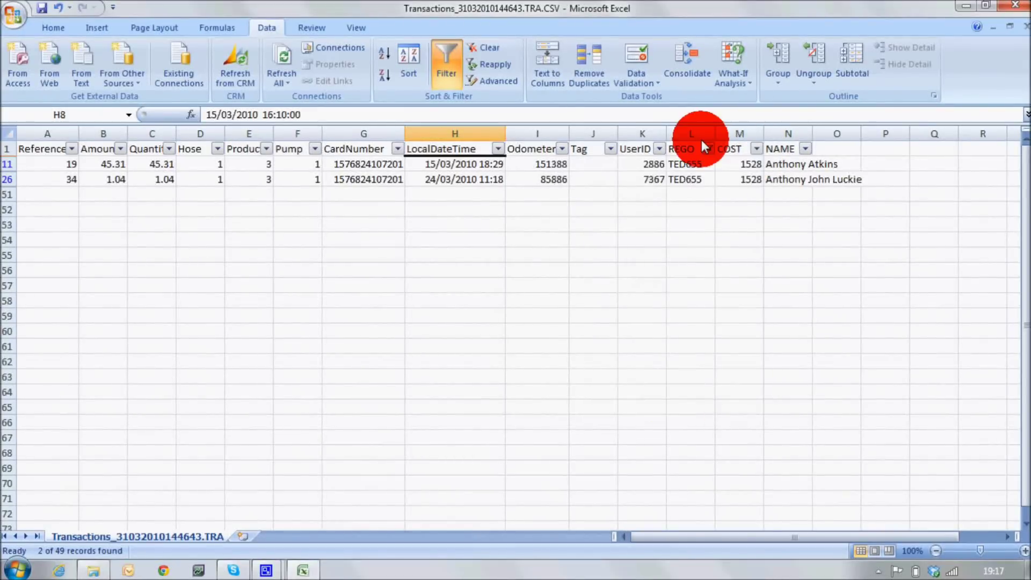
Select all values again in the REGO column's filter.
click(709, 149)
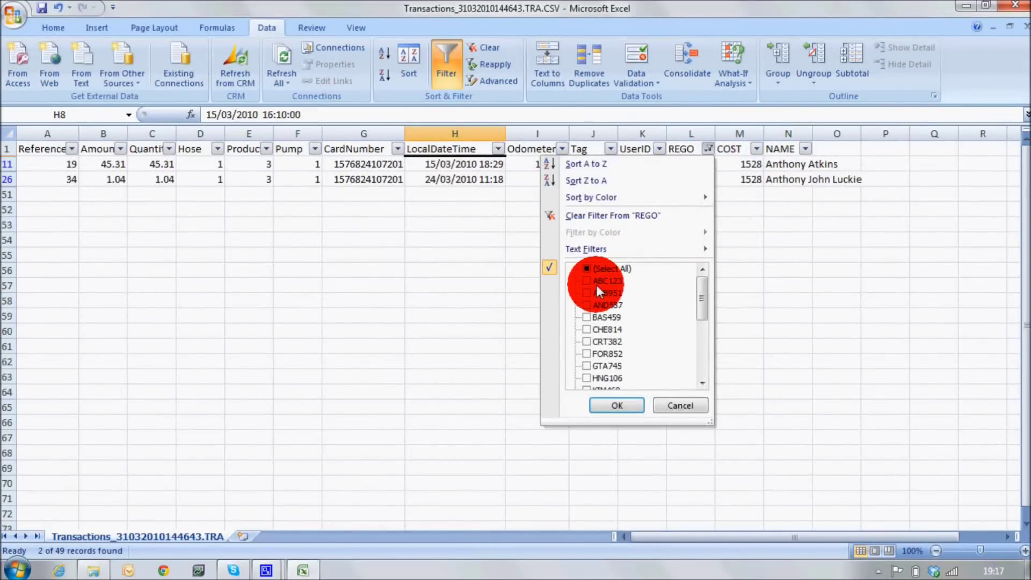
click(591, 268)
click(620, 407)
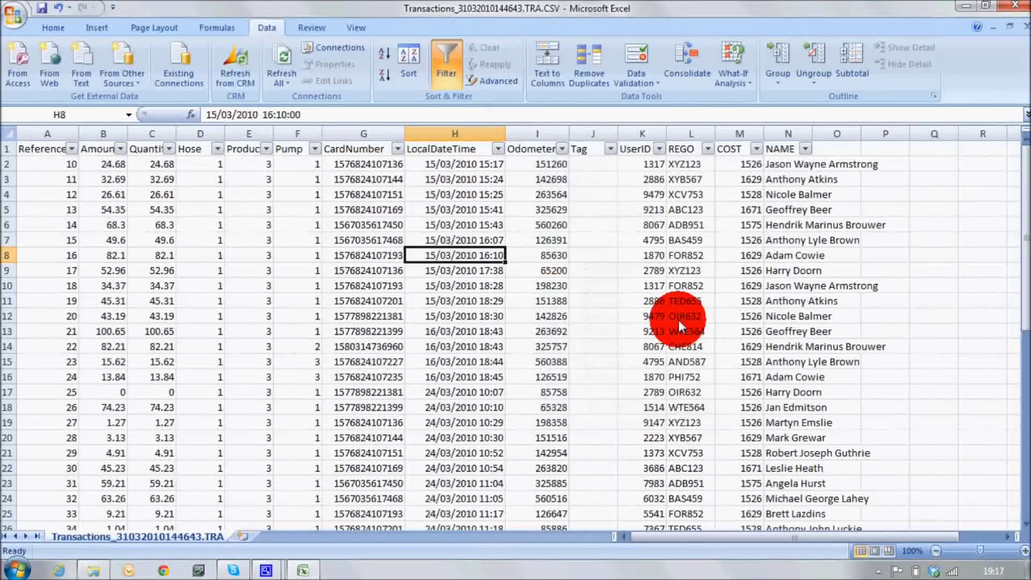
Filter the NAME column to show only the transactions of the one driver with user ID 4795.
click(805, 149)
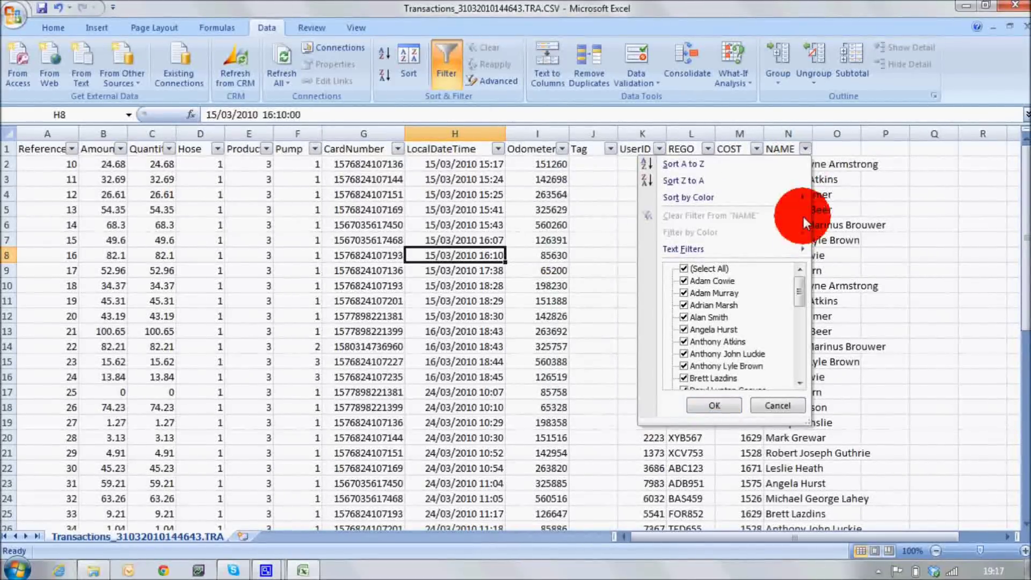
click(685, 265)
click(684, 365)
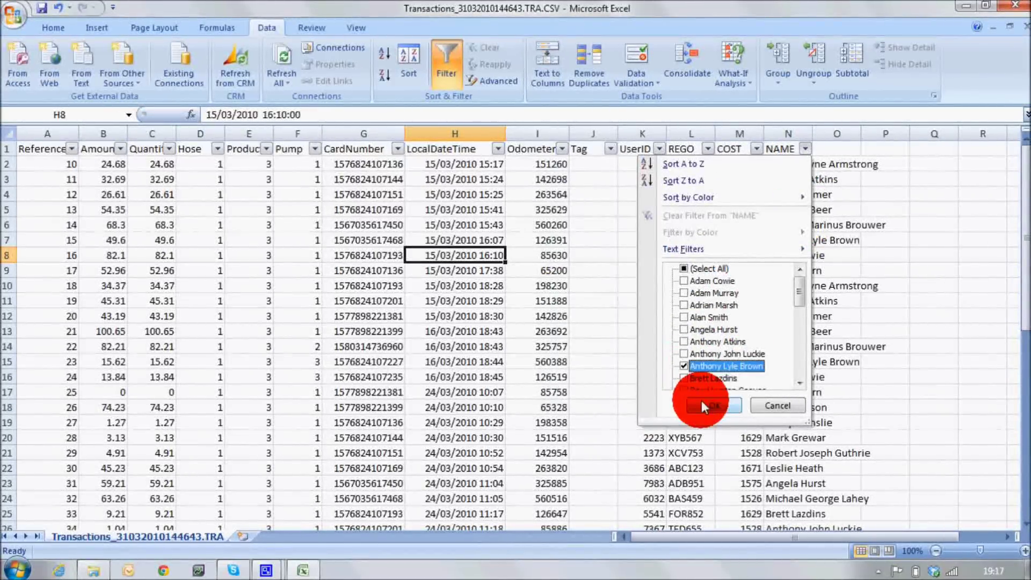
click(702, 406)
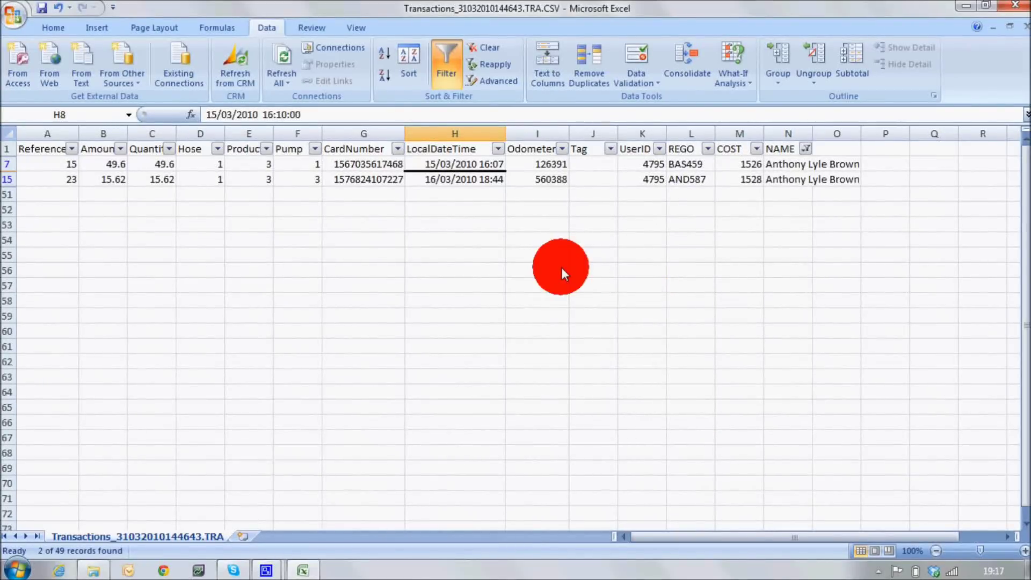